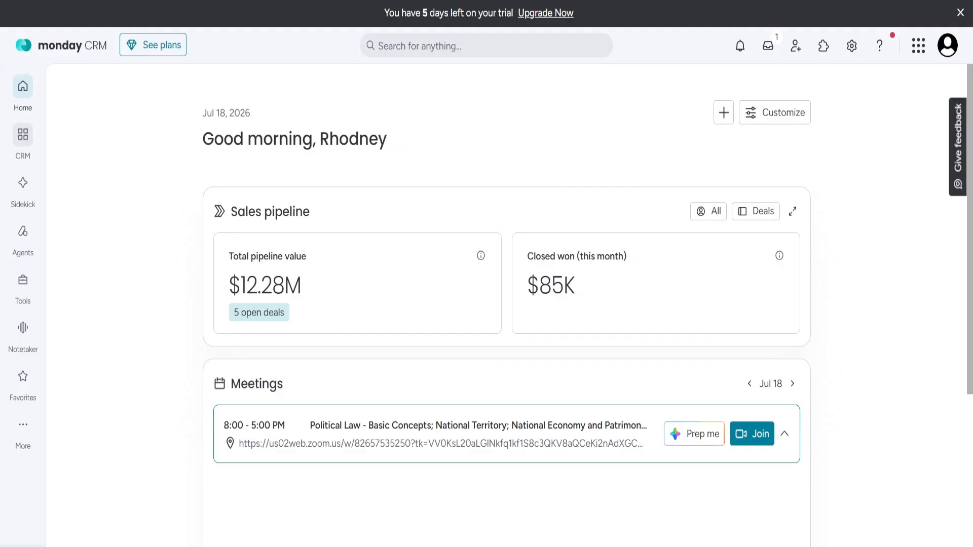
- Open the CRM workspace from the left sidebar to show its boards
{"action": "left_click", "coordinate": [18, 155]}
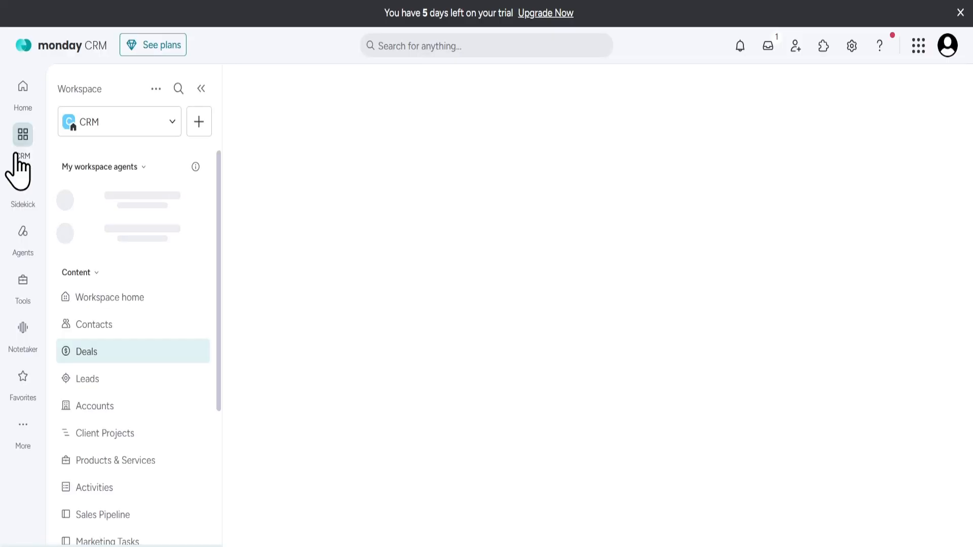
- Create a workspace named 'New Workspace', keeping the suggested default boards
{"action": "left_click", "coordinate": [162, 93]}
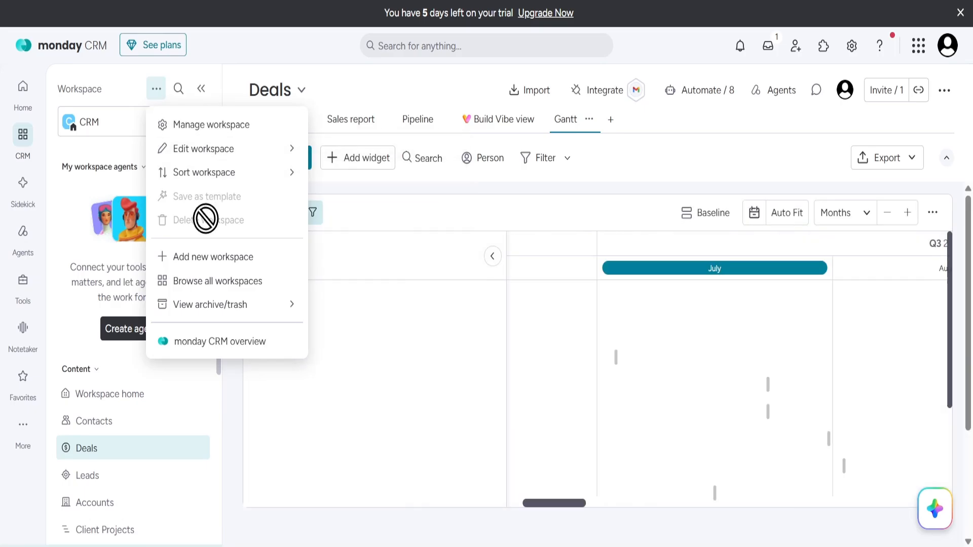
{"action": "left_click", "coordinate": [210, 256]}
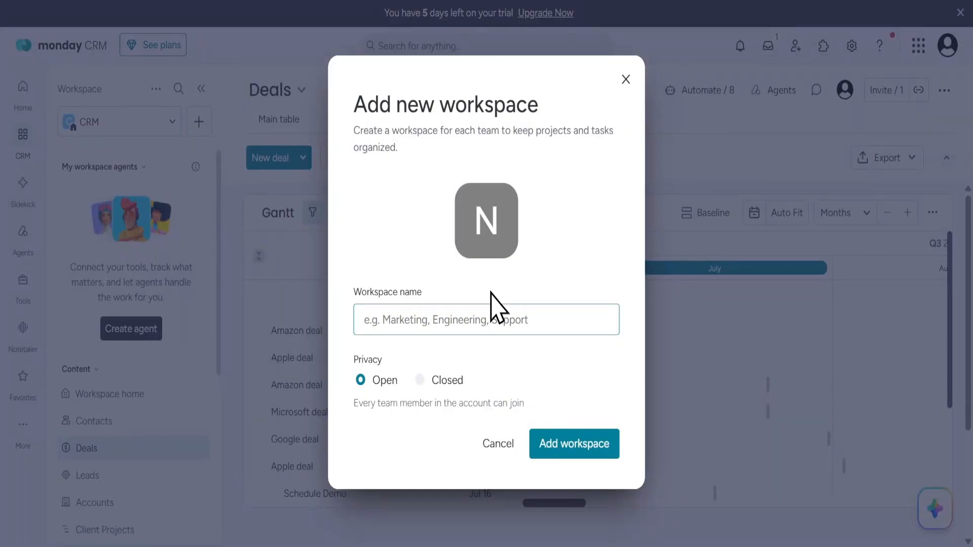
{"action": "type", "text": "New W"}
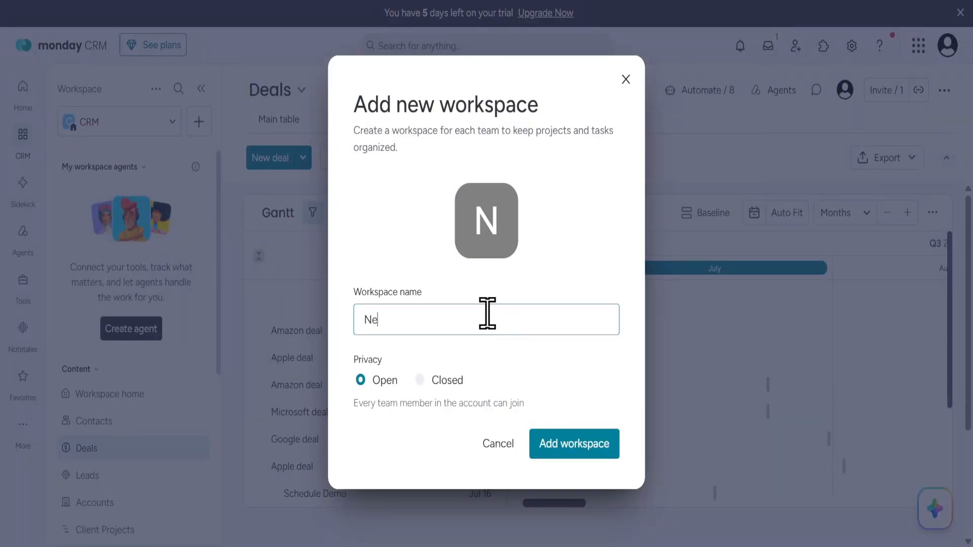
{"action": "type", "text": "orkspace"}
{"action": "left_click", "coordinate": [535, 449]}
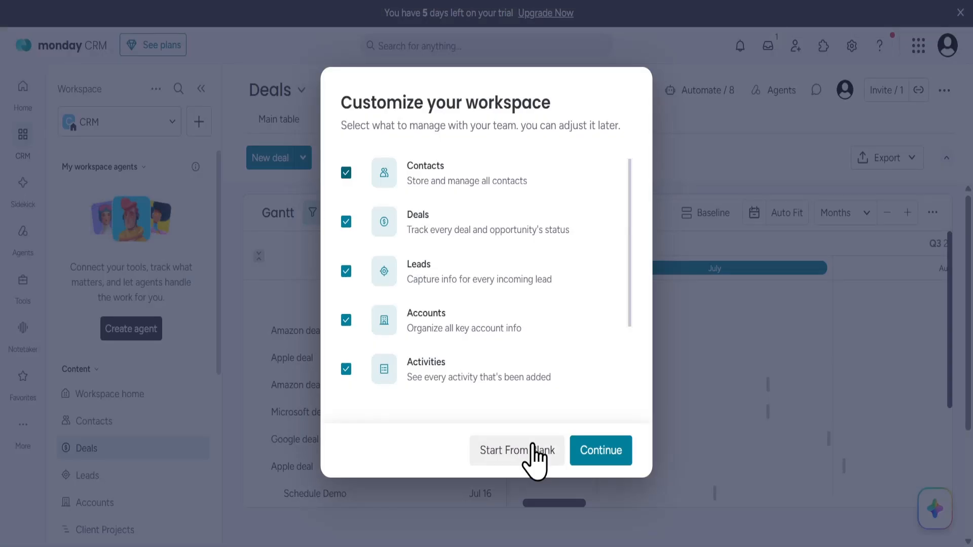
{"action": "left_click", "coordinate": [583, 454]}
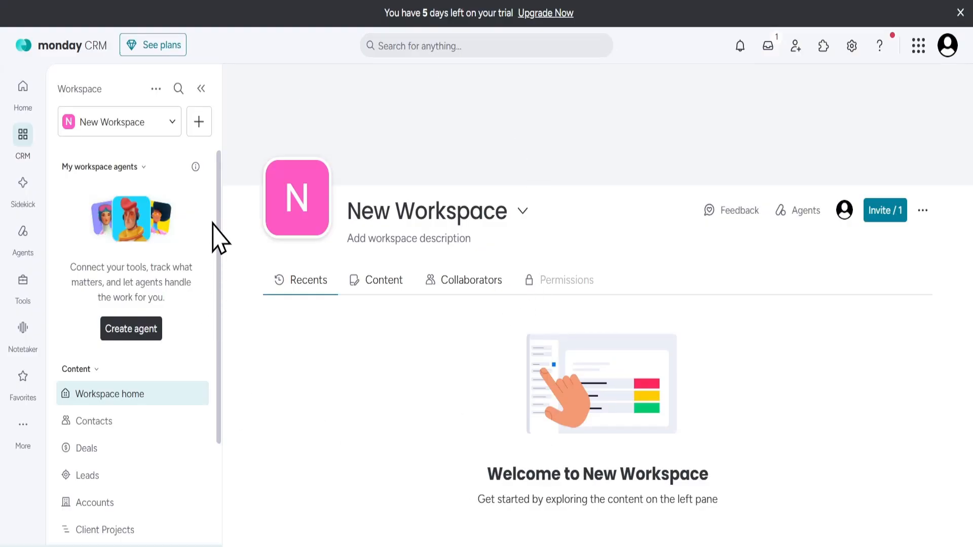
- Add a new board generated by AI from the prompt 'To do list'
{"action": "left_click", "coordinate": [204, 127]}
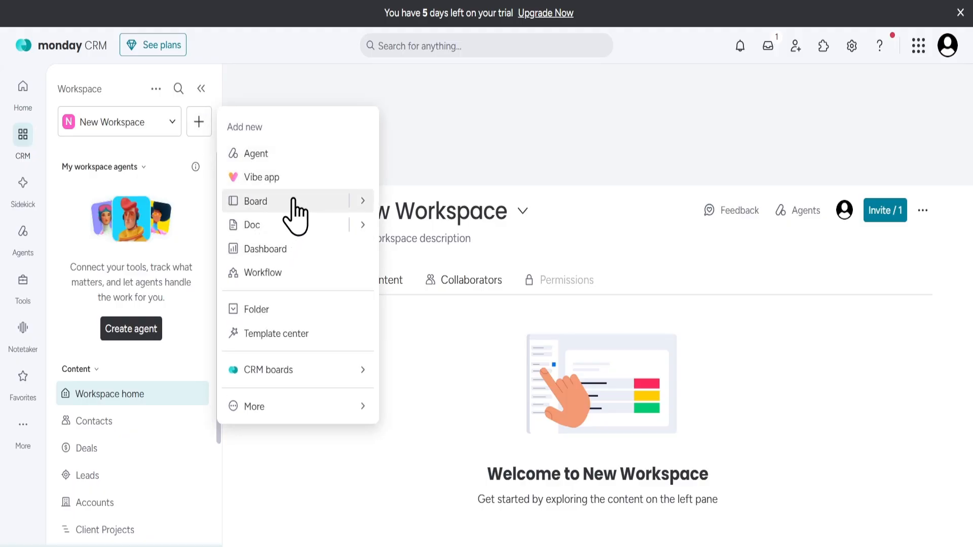
{"action": "mouse_move", "coordinate": [294, 201]}
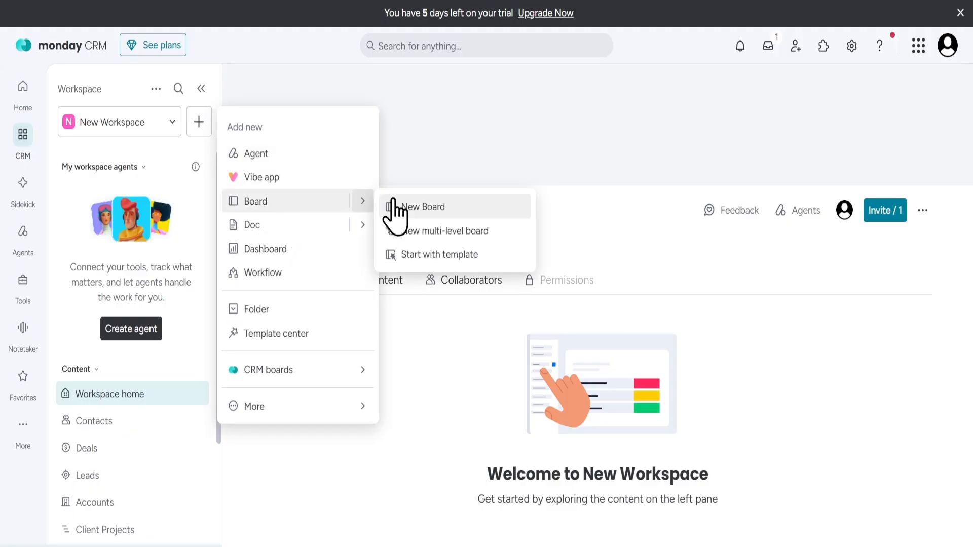
{"action": "left_click", "coordinate": [395, 207]}
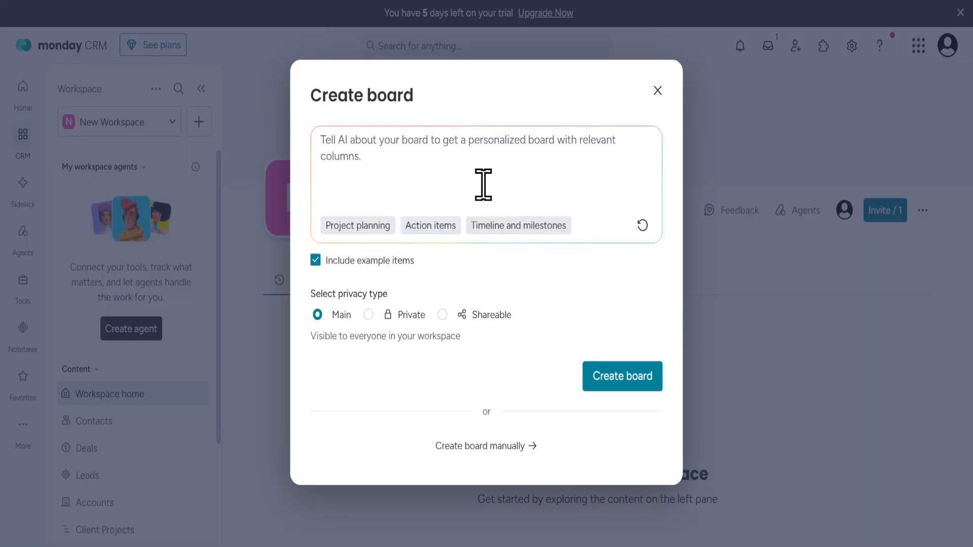
{"action": "type", "text": "To d"}
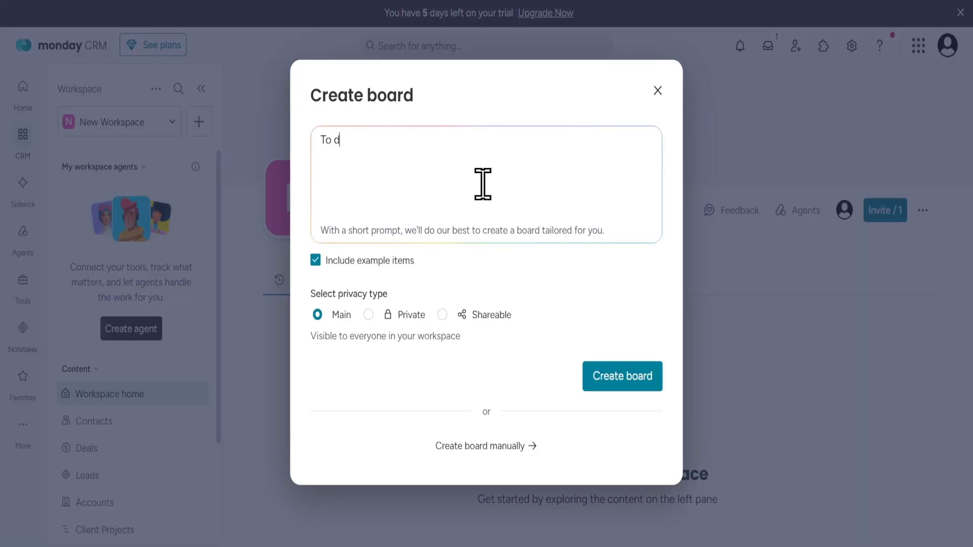
{"action": "type", "text": "o list"}
{"action": "left_click", "coordinate": [606, 380]}
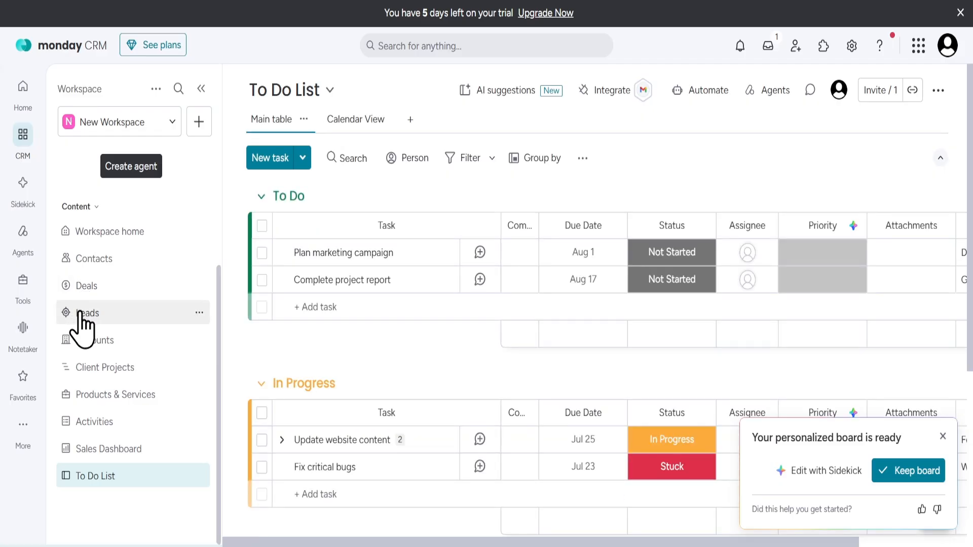
- On the Leads board, add a new lead with the person's full name and status New Lead
{"action": "left_click", "coordinate": [80, 314]}
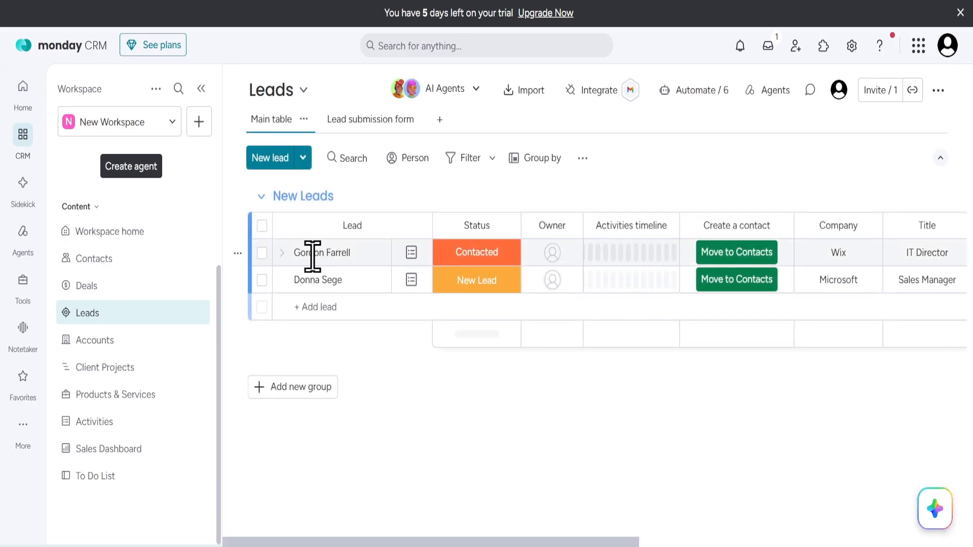
{"action": "left_click", "coordinate": [321, 307]}
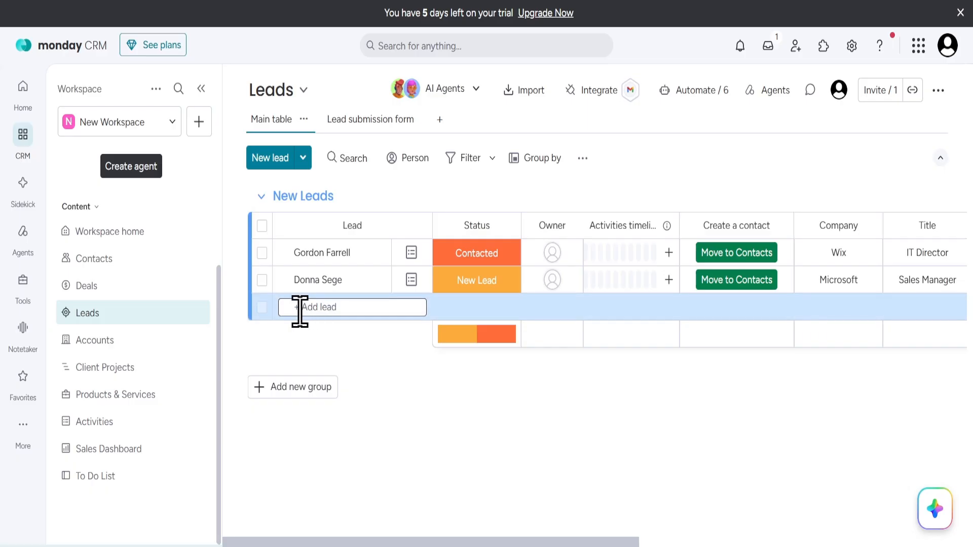
{"action": "key", "text": "Return"}
{"action": "left_click", "coordinate": [467, 311]}
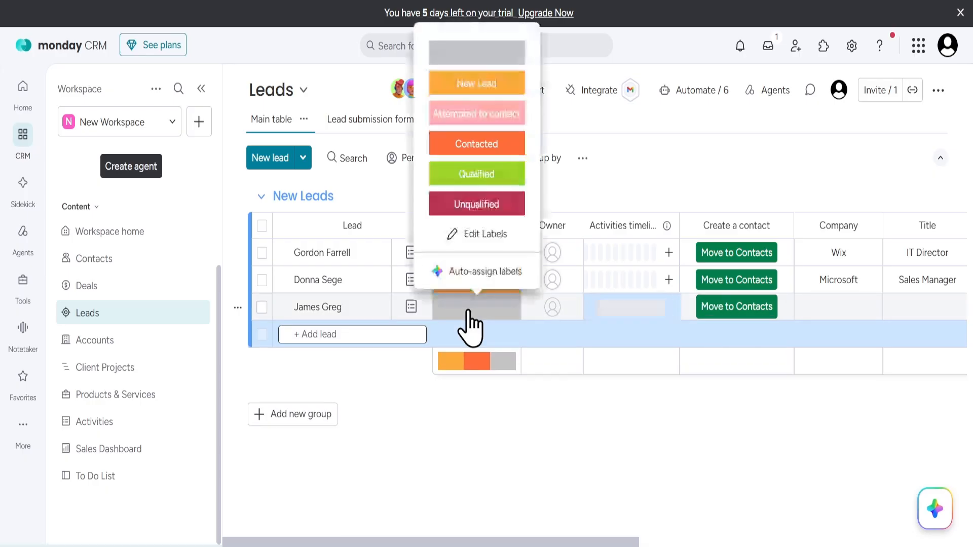
{"action": "left_click", "coordinate": [475, 87]}
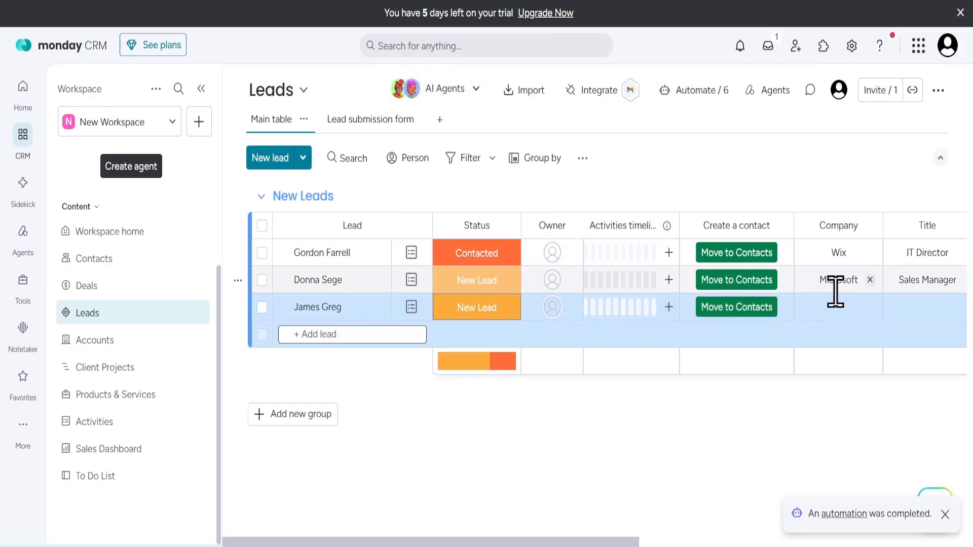
- Set the lead's company to Apple and title to manager, and add their e-mail address
{"action": "left_click", "coordinate": [844, 303]}
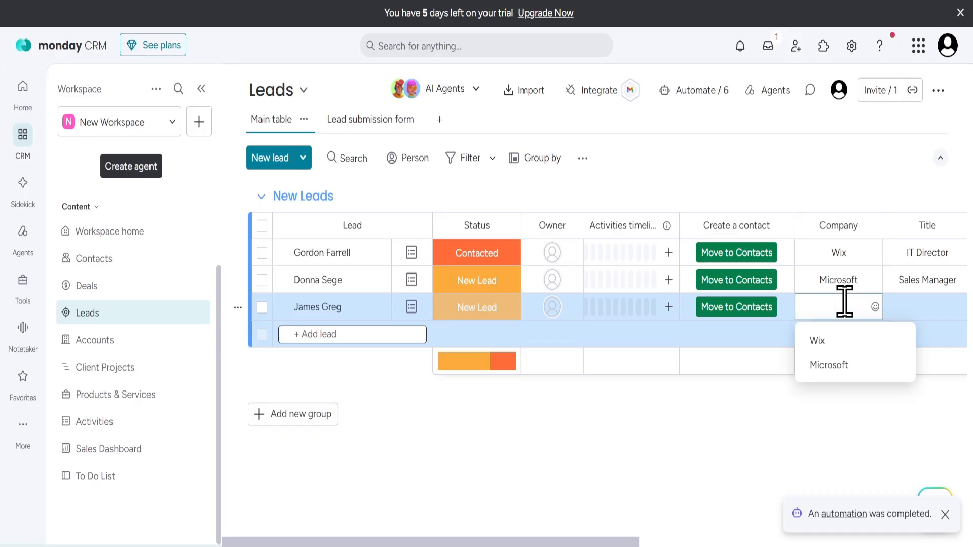
{"action": "type", "text": "Apple"}
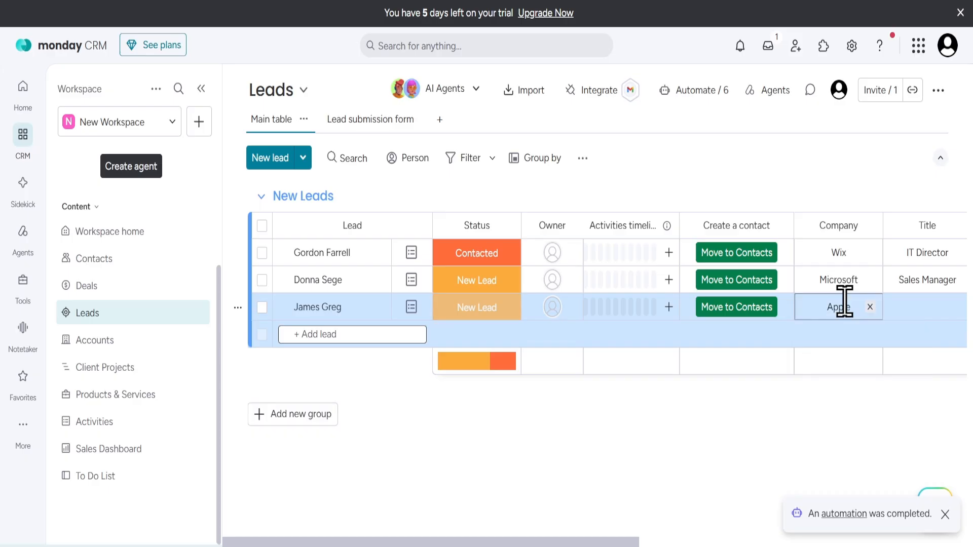
{"action": "key", "text": "Return"}
{"action": "scroll", "coordinate": [849, 324], "scroll_direction": "right", "scroll_amount": 4}
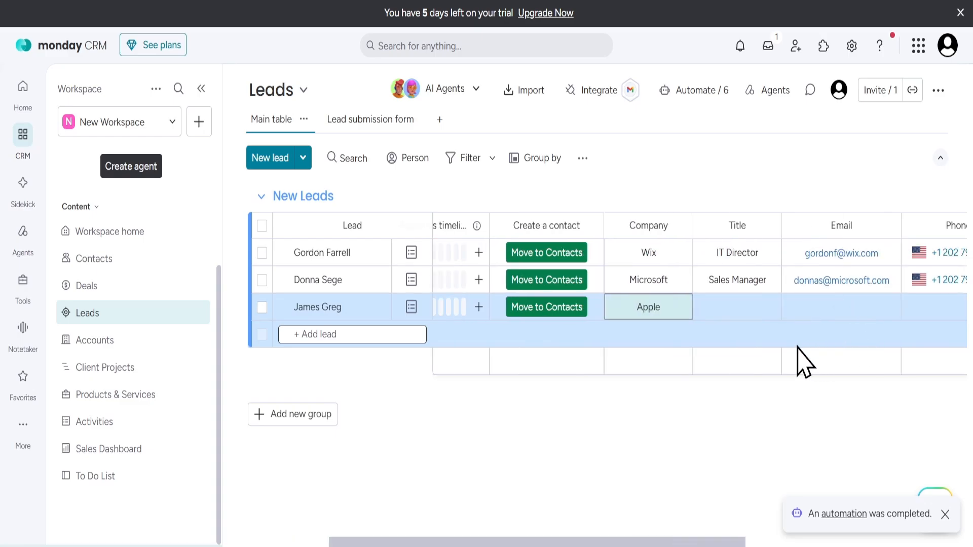
{"action": "left_click", "coordinate": [741, 296]}
{"action": "type", "text": "manager"}
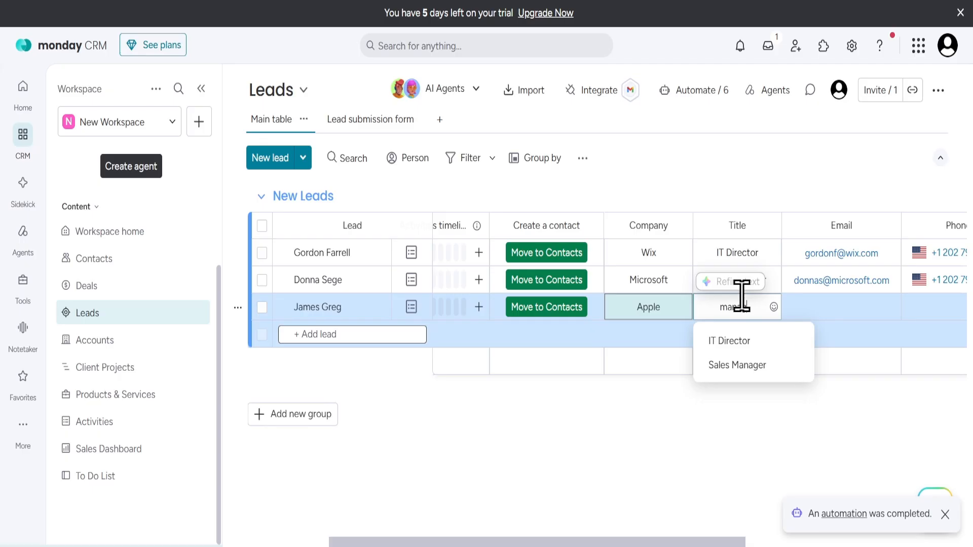
{"action": "key", "text": "Return"}
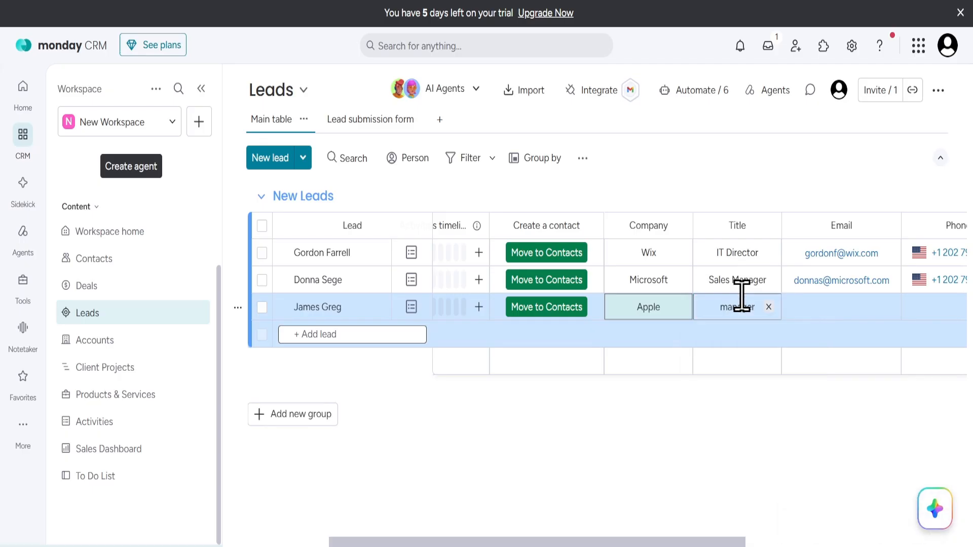
{"action": "left_click", "coordinate": [834, 306]}
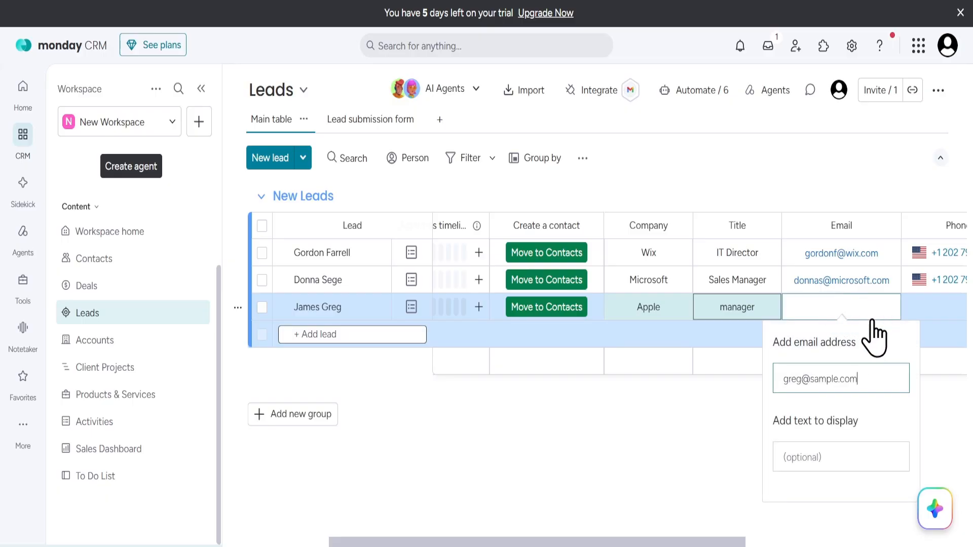
{"action": "left_click", "coordinate": [714, 429]}
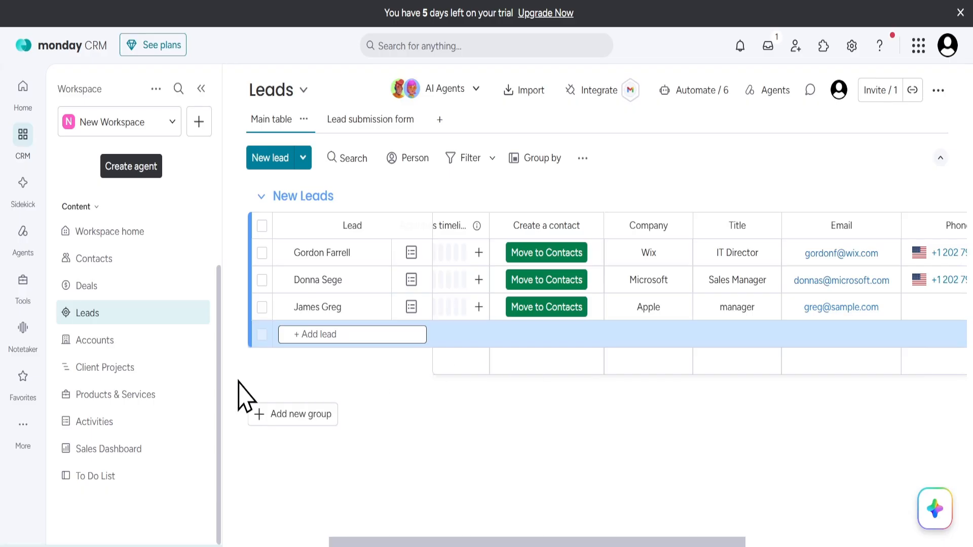
- Add a Steel Forging deal in Active Deals at Negotiation stage, valued at 1000000
{"action": "left_click", "coordinate": [90, 283]}
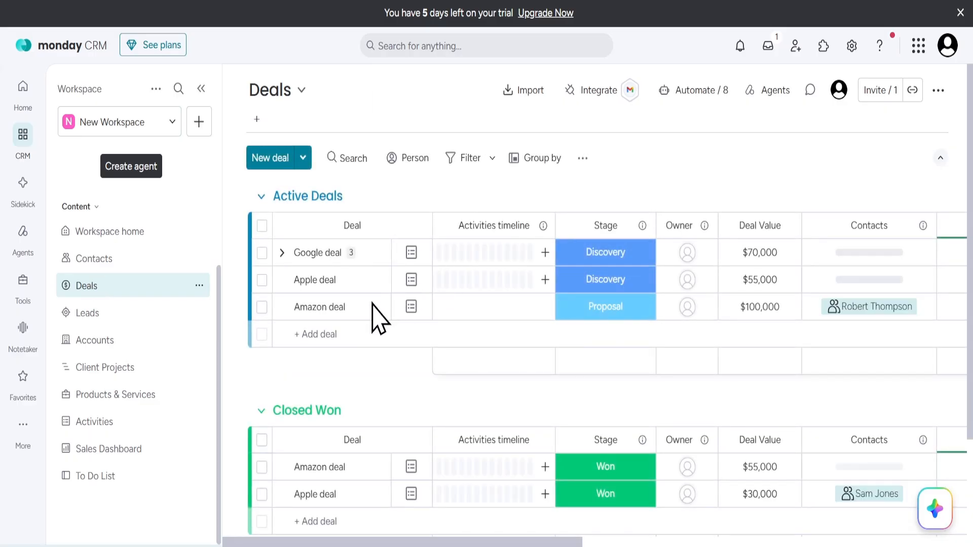
{"action": "left_click", "coordinate": [315, 335]}
{"action": "type", "text": "S"}
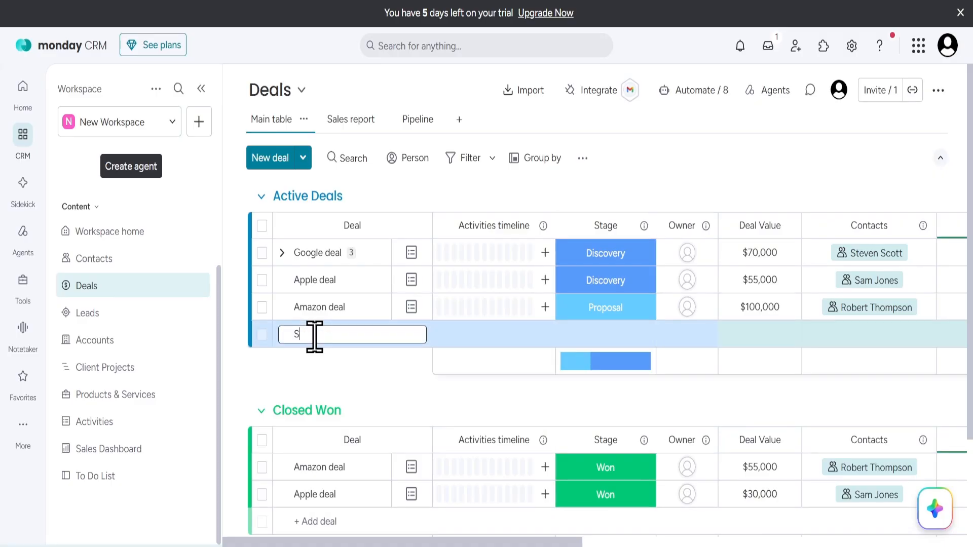
{"action": "type", "text": "tev"}
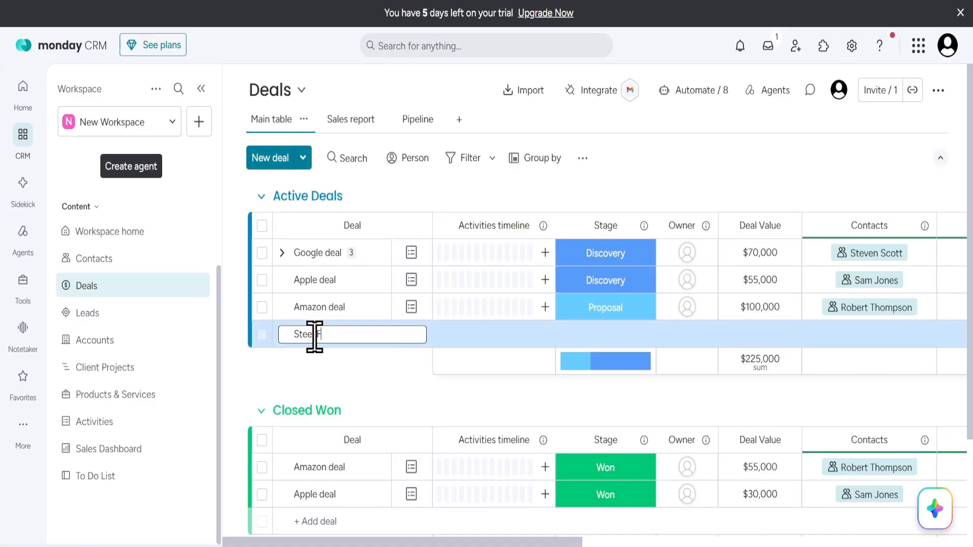
{"action": "type", "text": "e Forging"}
{"action": "key", "text": "Return"}
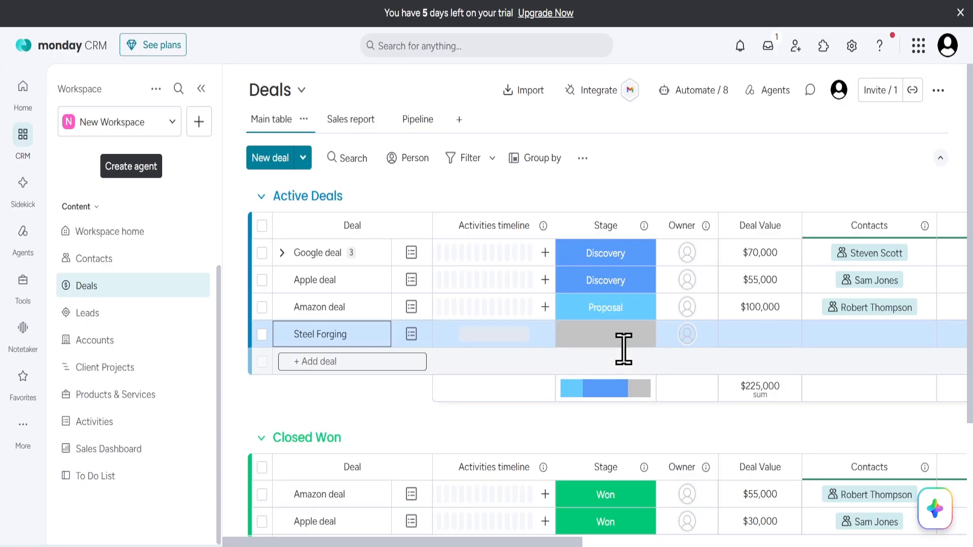
{"action": "left_click", "coordinate": [626, 344]}
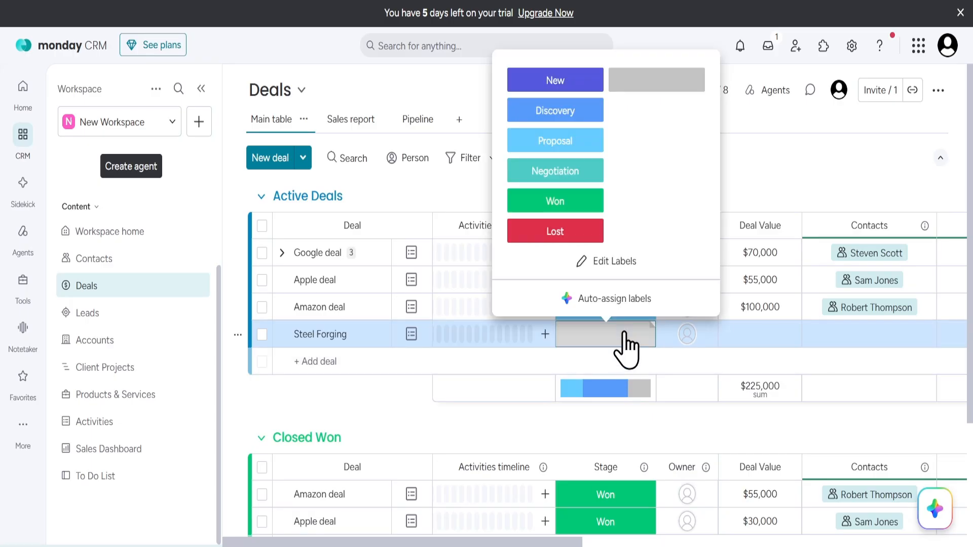
{"action": "left_click", "coordinate": [580, 172]}
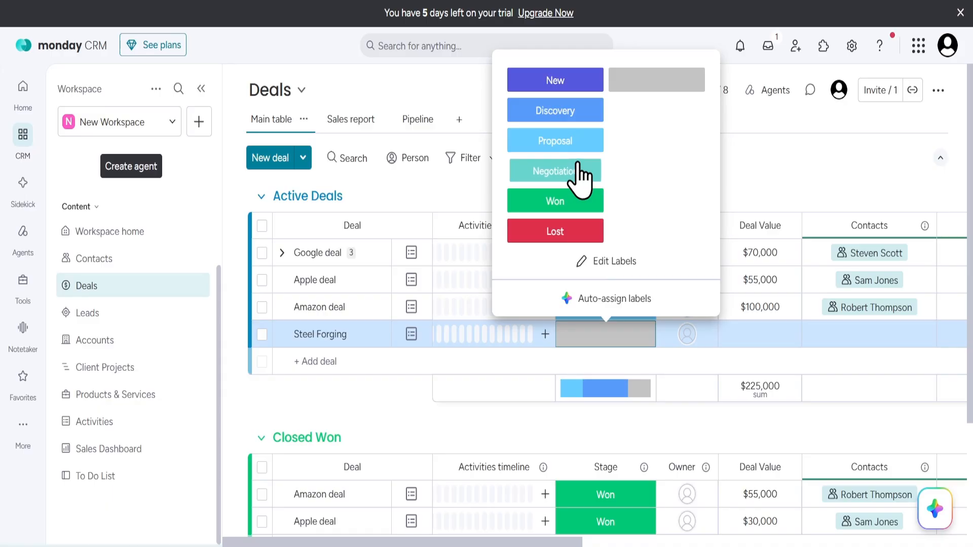
{"action": "left_click", "coordinate": [760, 336]}
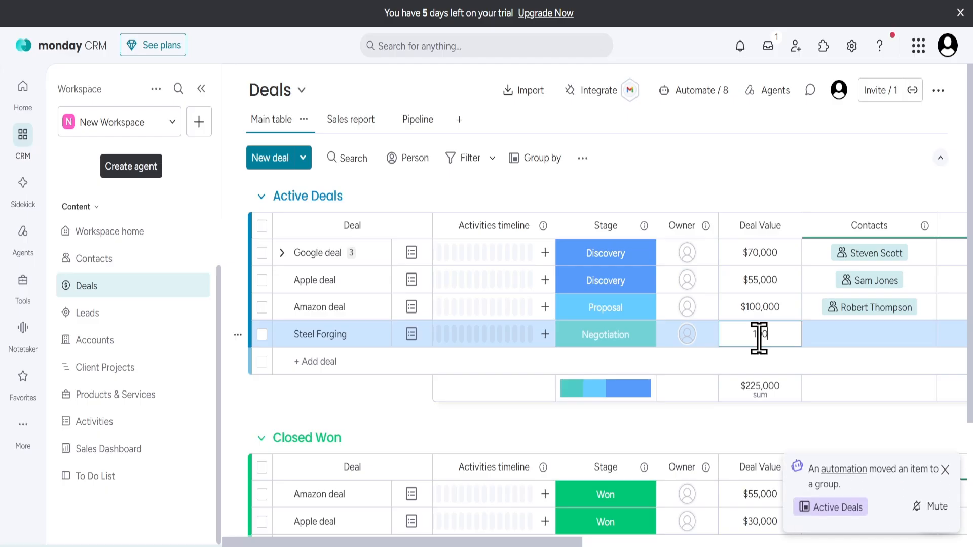
{"action": "type", "text": "1000000"}
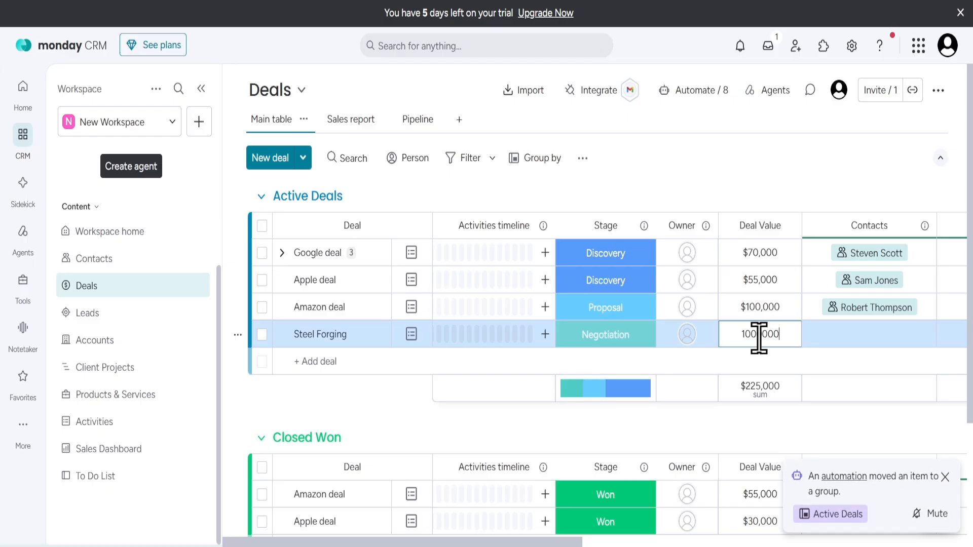
{"action": "key", "text": "Return"}
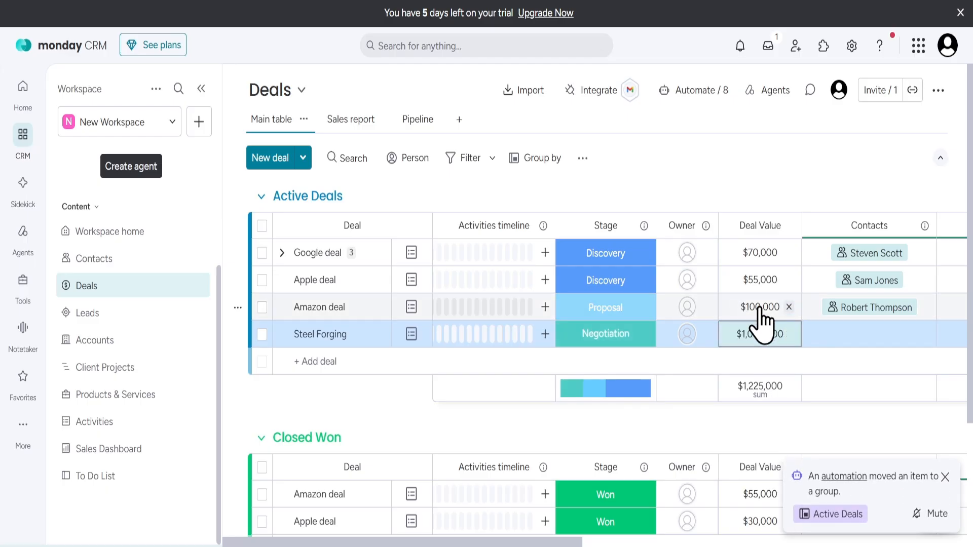
- Link an existing contact to the Steel Forging deal by searching their name
{"action": "left_click", "coordinate": [870, 335]}
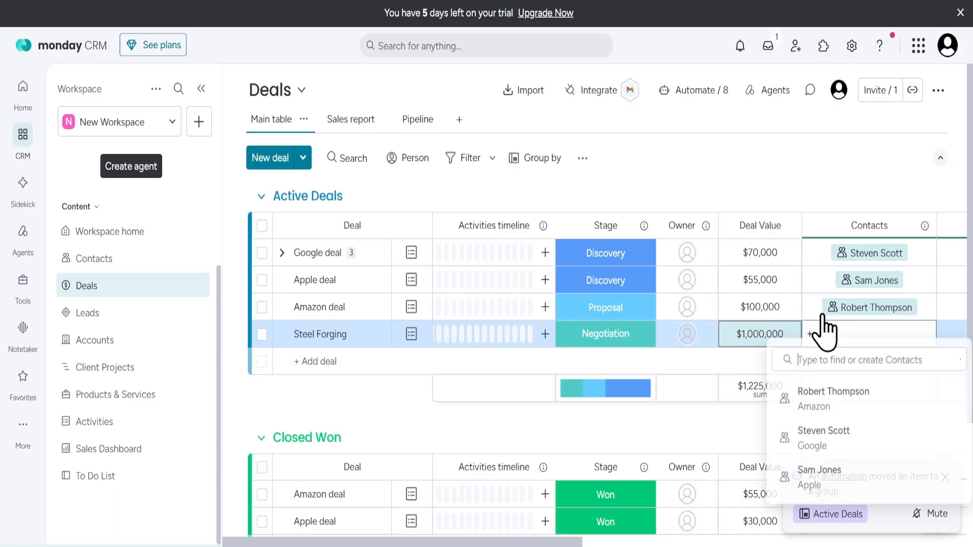
{"action": "type", "text": "GHr"}
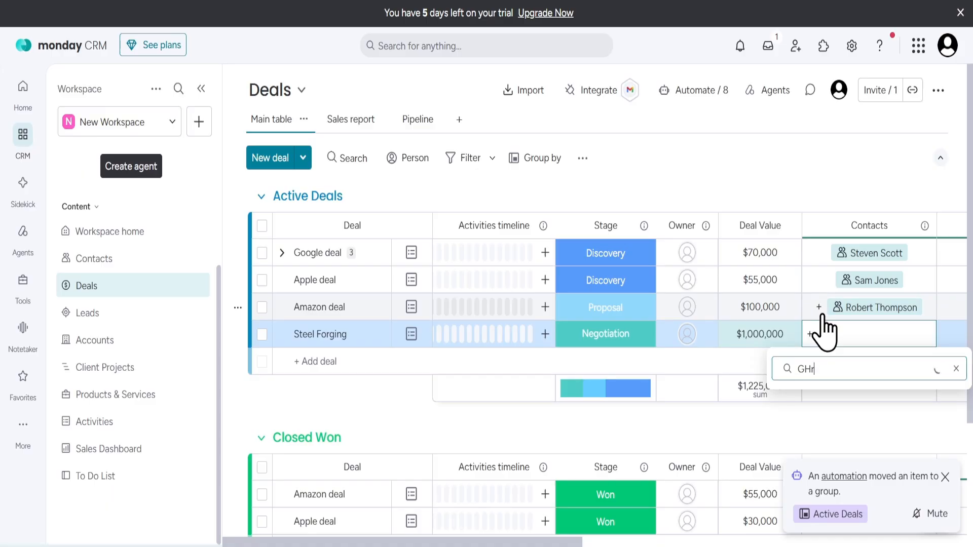
{"action": "key", "text": "BackSpace"}
{"action": "key", "text": "BackSpace"}
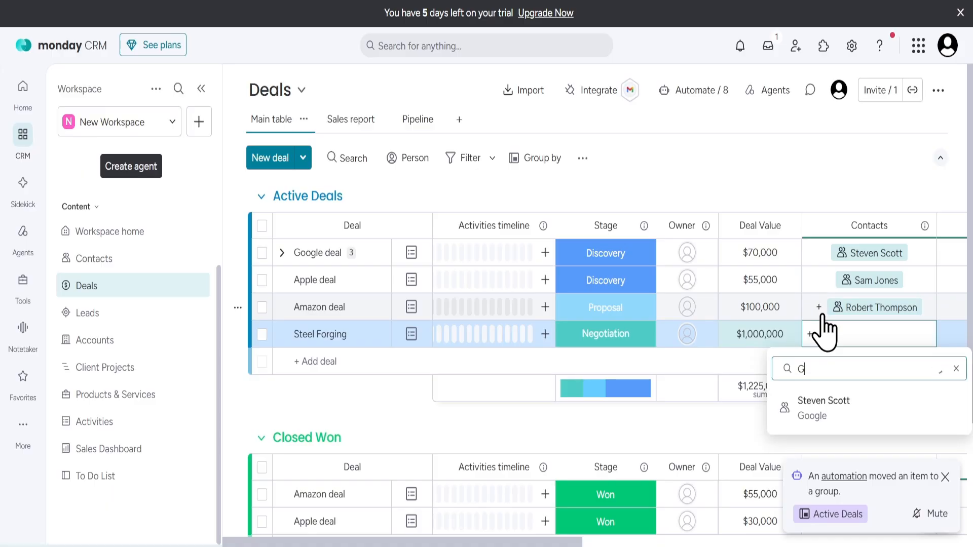
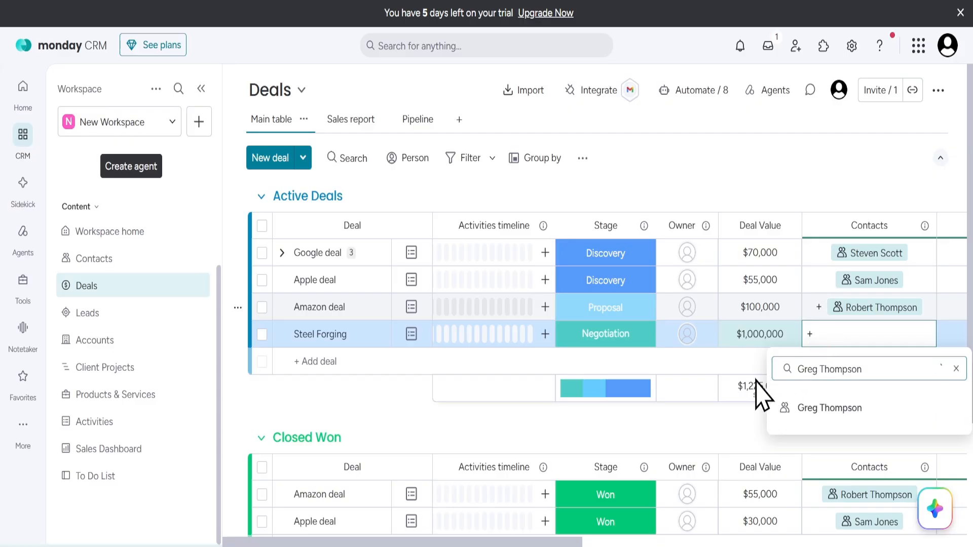
{"action": "key", "text": "Return"}
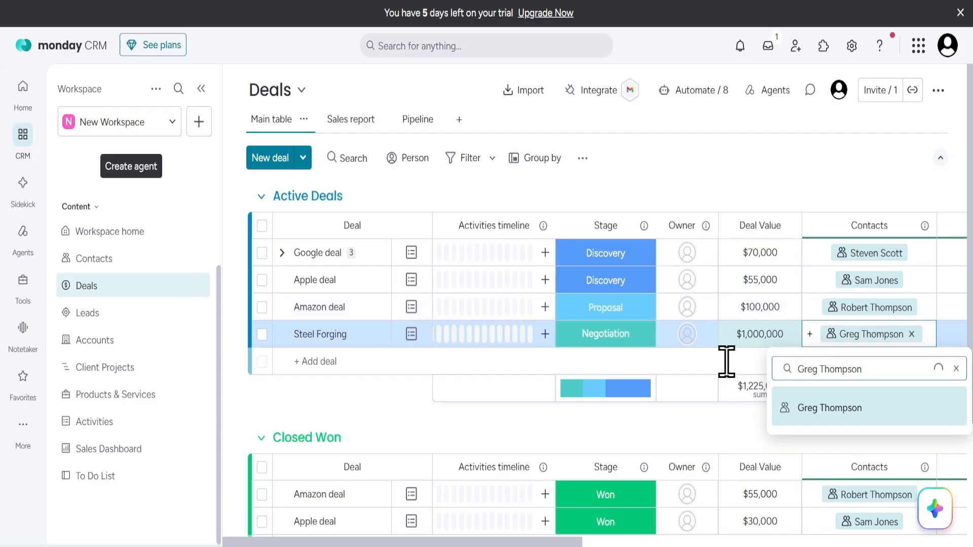
{"action": "left_click", "coordinate": [727, 362]}
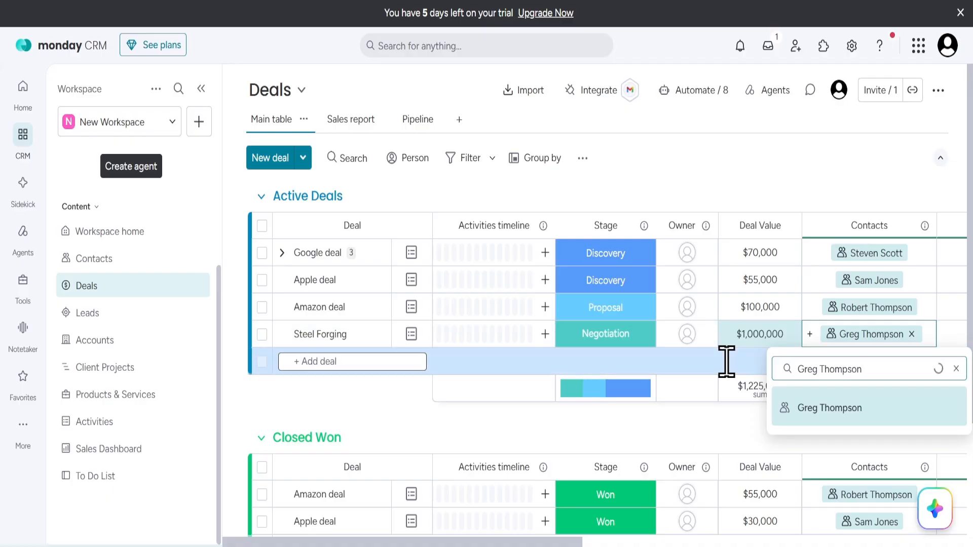
{"action": "scroll", "coordinate": [790, 346], "scroll_direction": "right", "scroll_amount": 1}
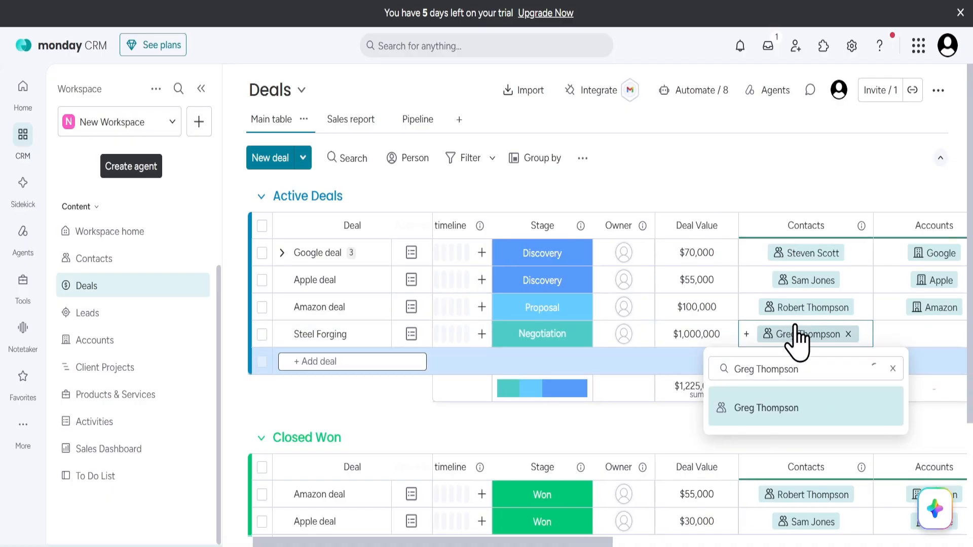
{"action": "scroll", "coordinate": [727, 390], "scroll_direction": "left", "scroll_amount": 1}
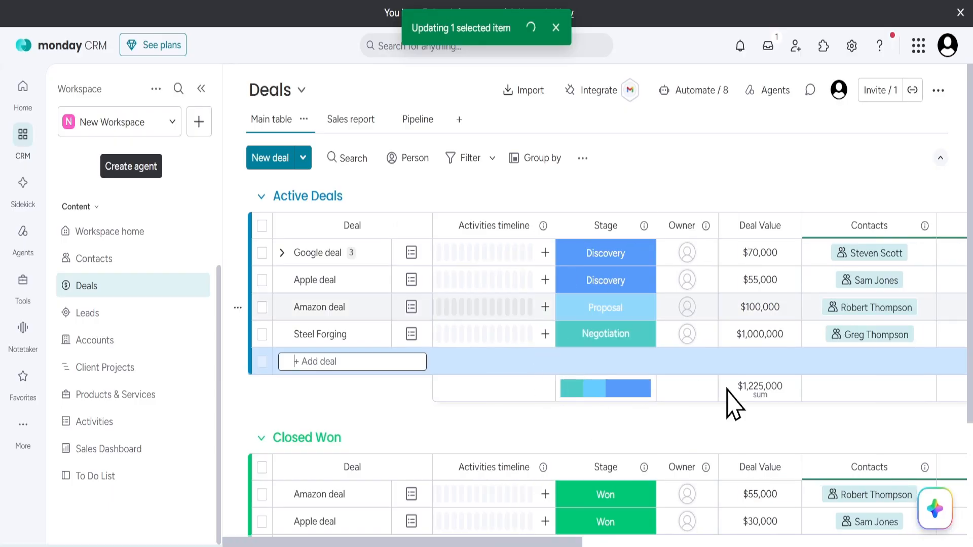